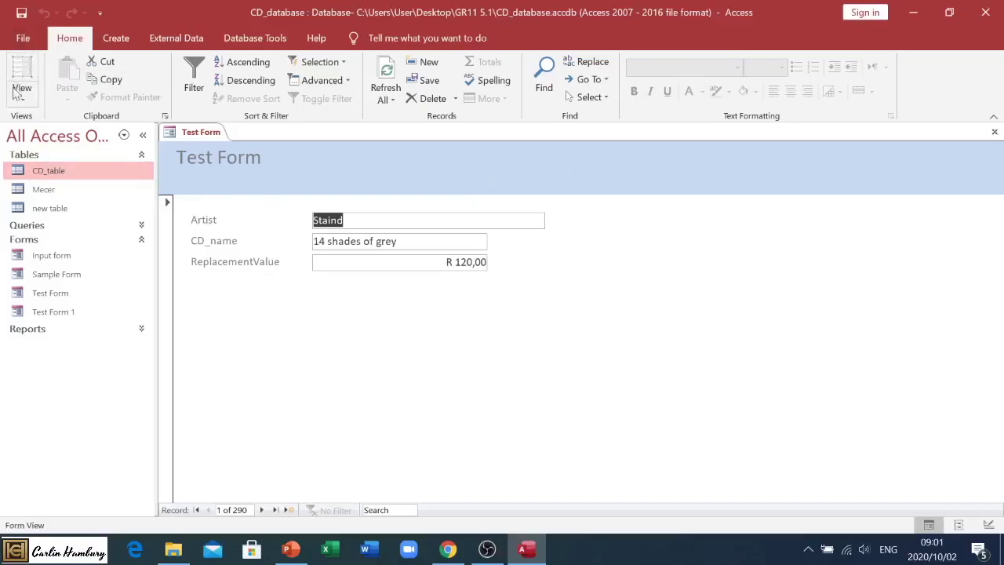
Switch Test Form to Design View and close the Field List
click(23, 98)
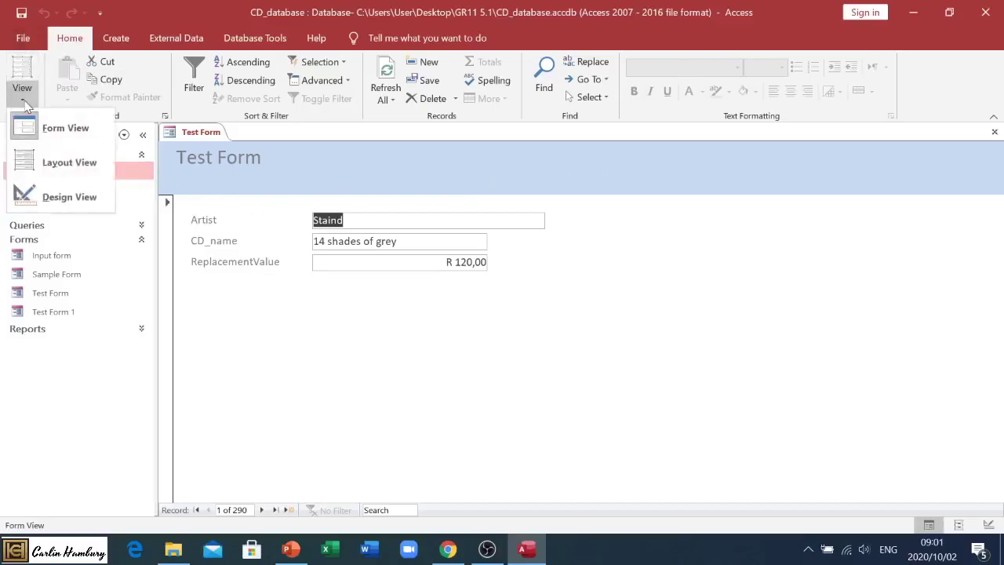
click(84, 198)
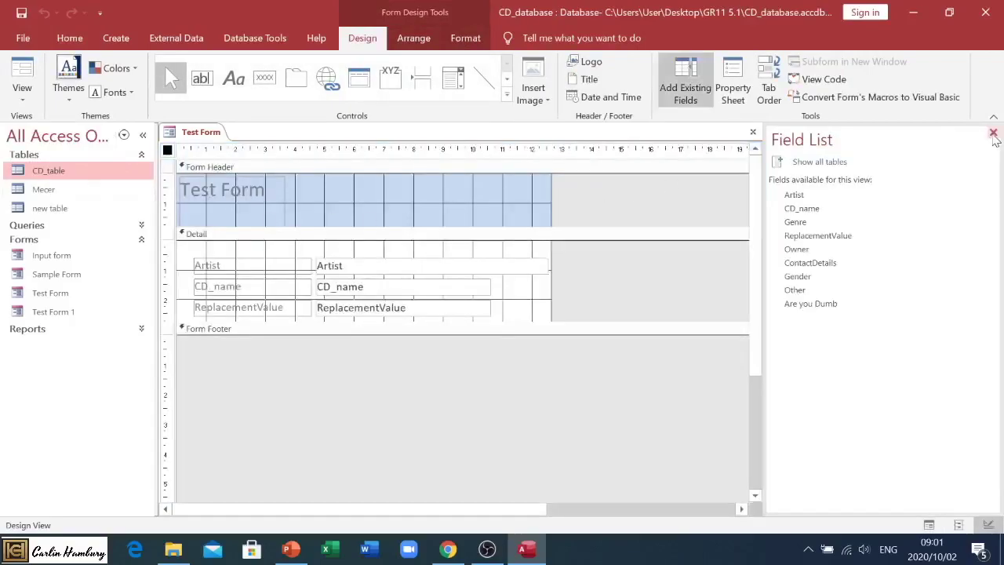
click(993, 133)
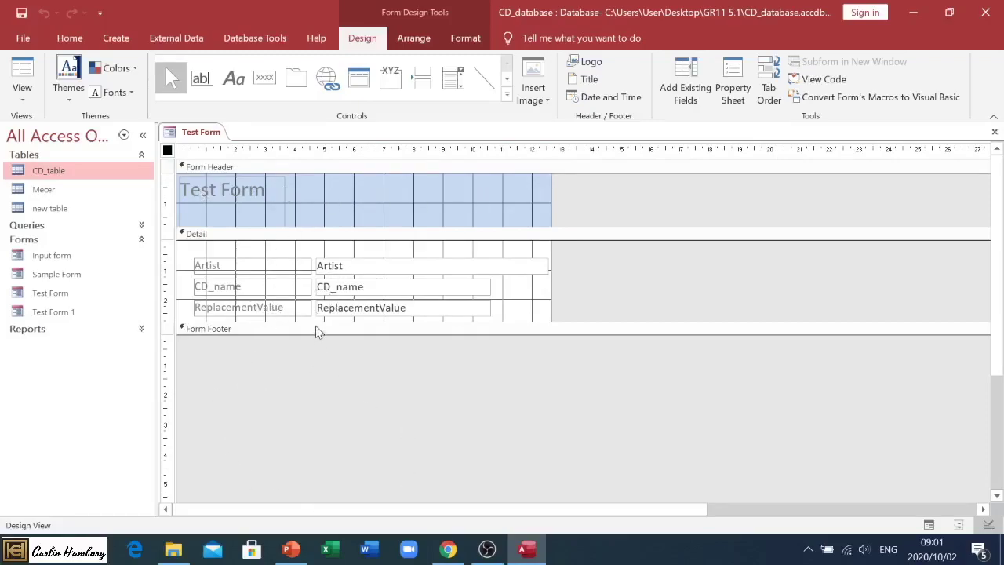
Enlarge the Form Footer, Detail and Form Header sections by dragging their bottom edges down
drag(315, 334, 321, 460)
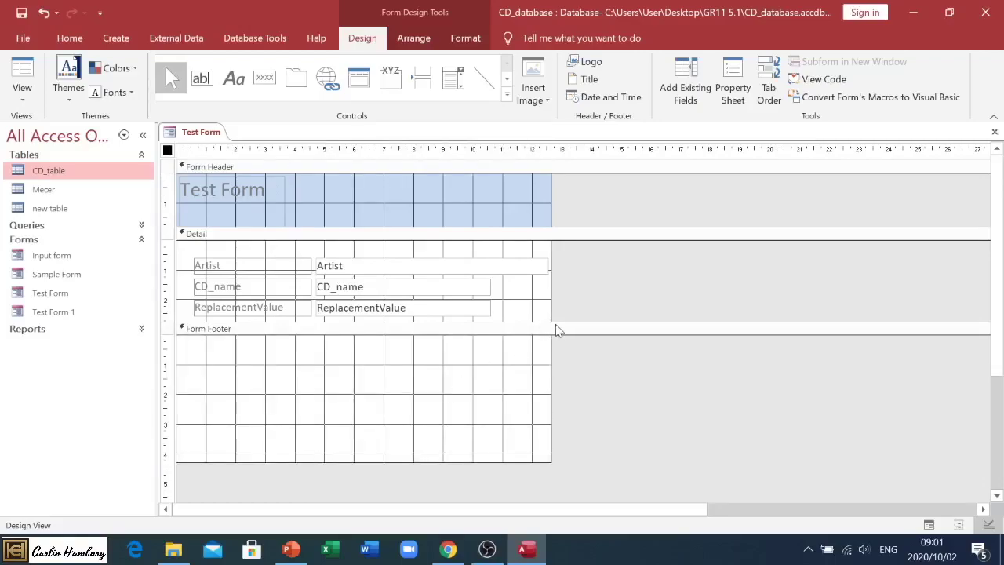
drag(557, 331, 562, 364)
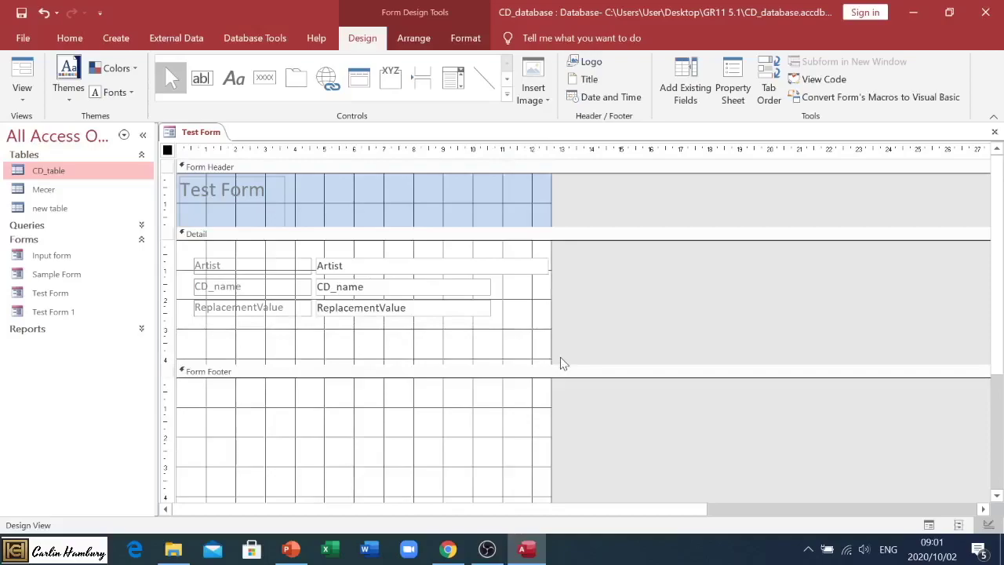
drag(554, 227, 554, 303)
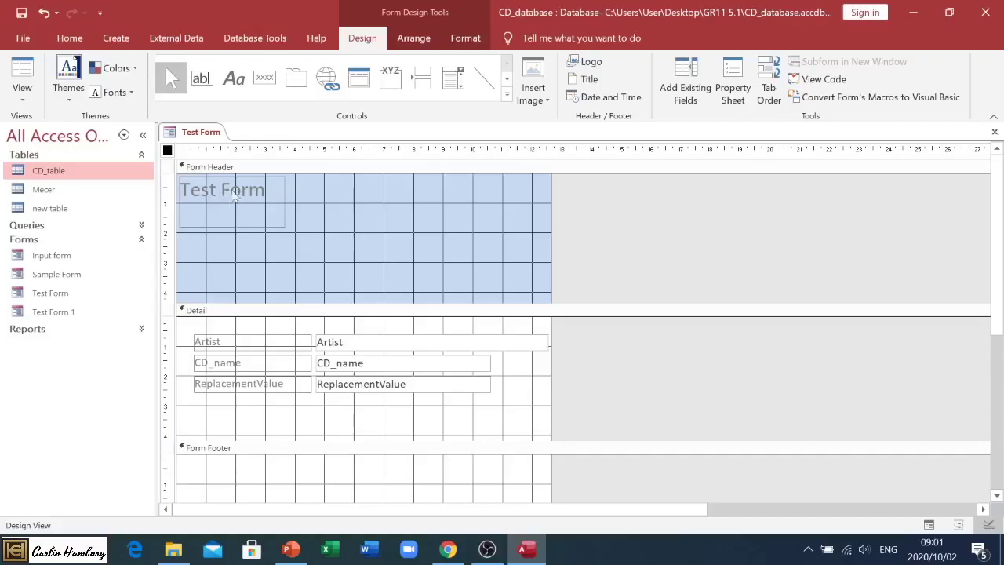
Fill the Form Header background with red and preview it in Form View
click(339, 222)
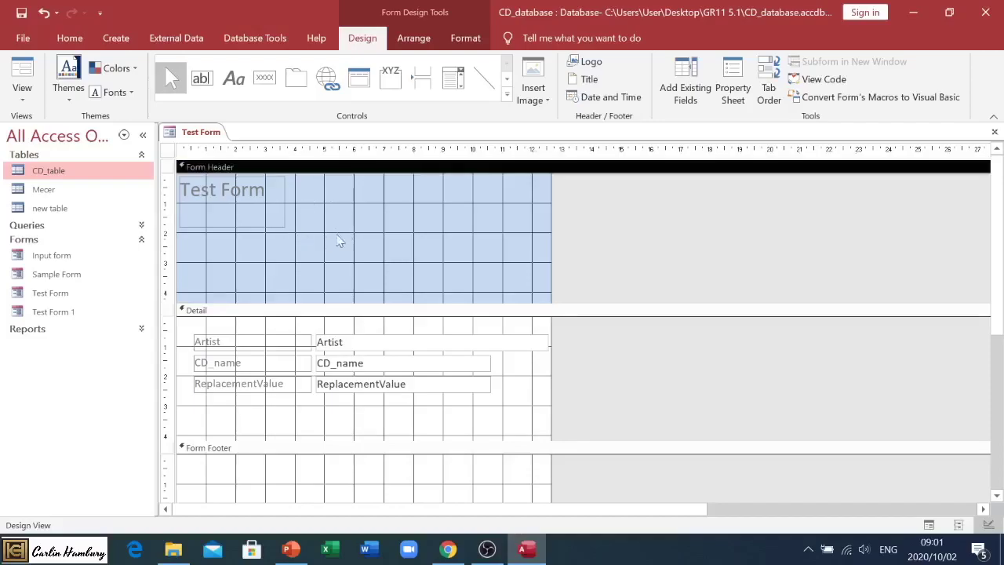
right_click(339, 223)
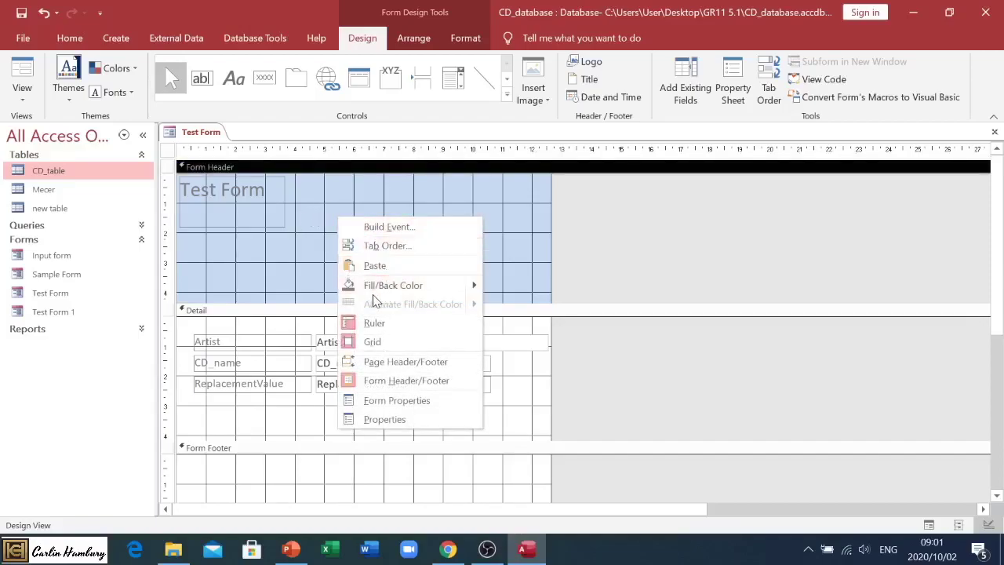
mouse_move(441, 289)
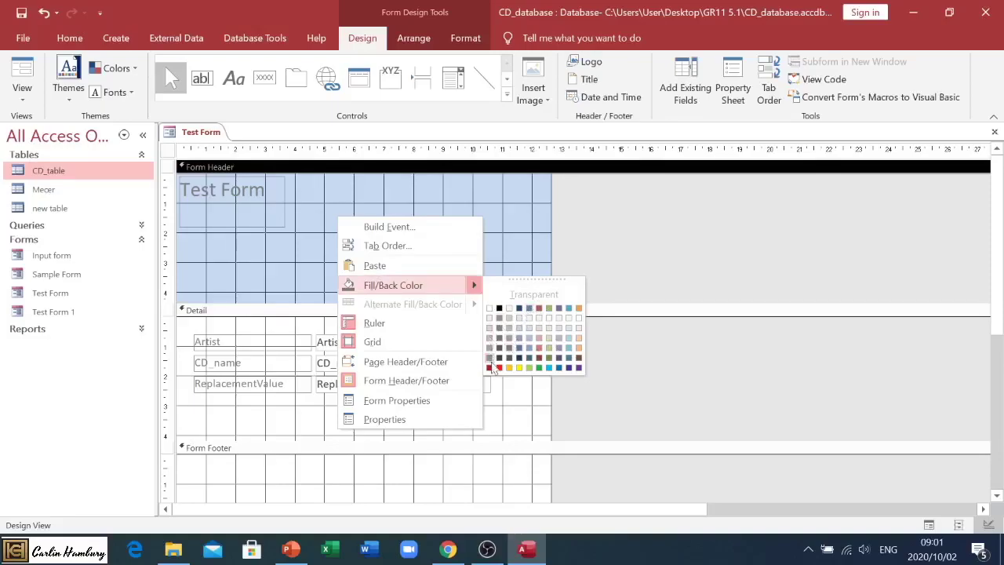
click(499, 367)
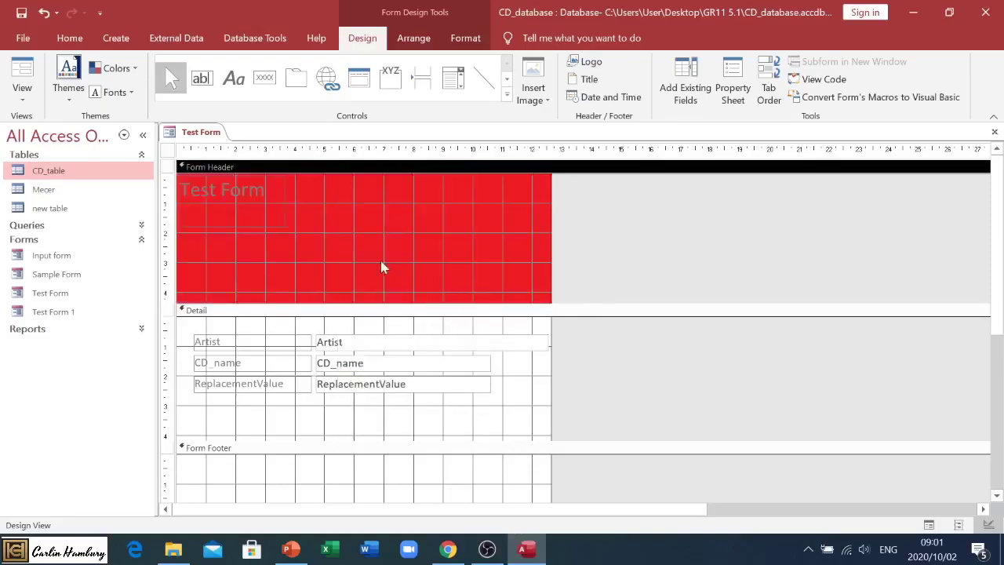
right_click(315, 218)
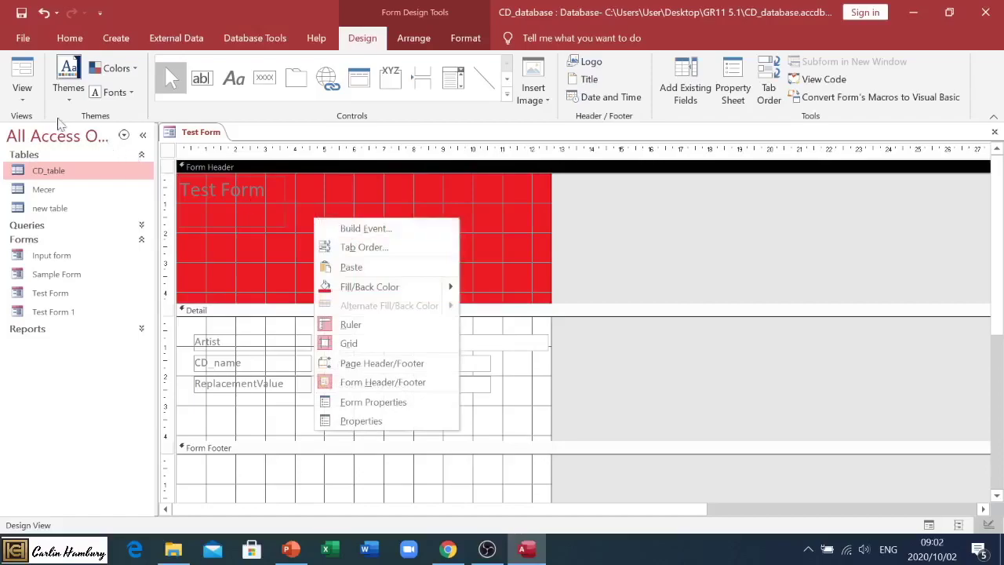
click(27, 106)
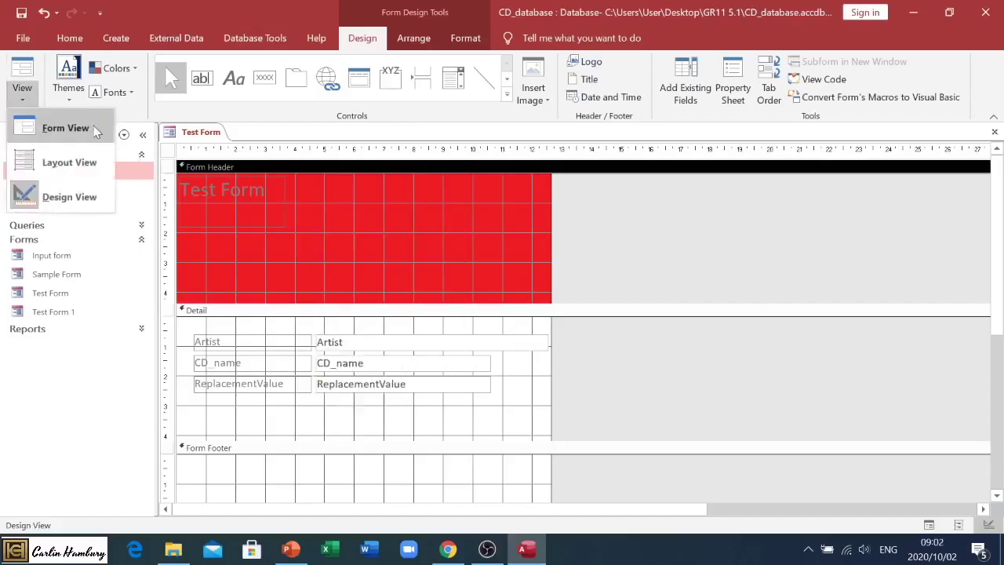
click(66, 123)
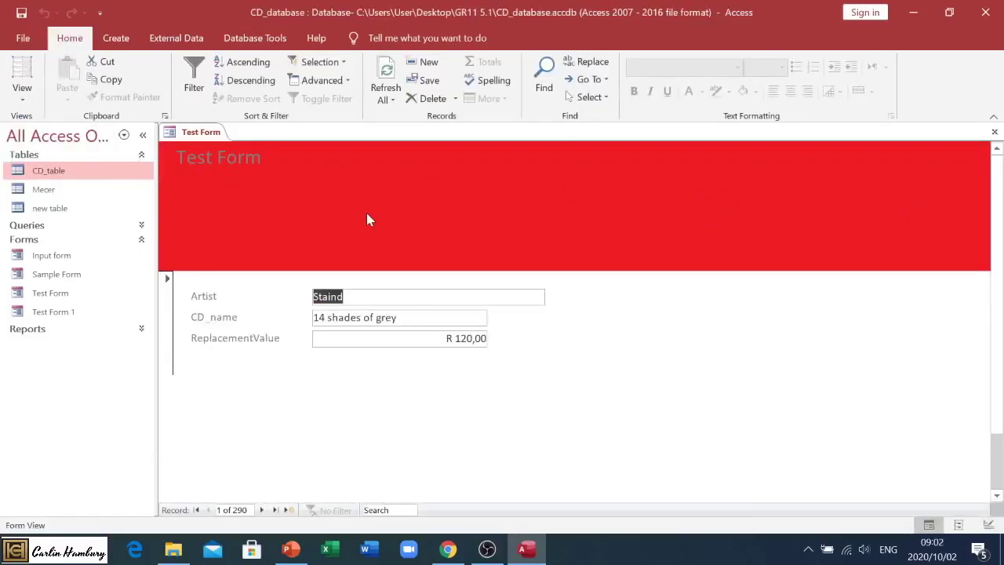
Back in Design View, change the header's fill colour from red to yellow
click(24, 100)
click(63, 196)
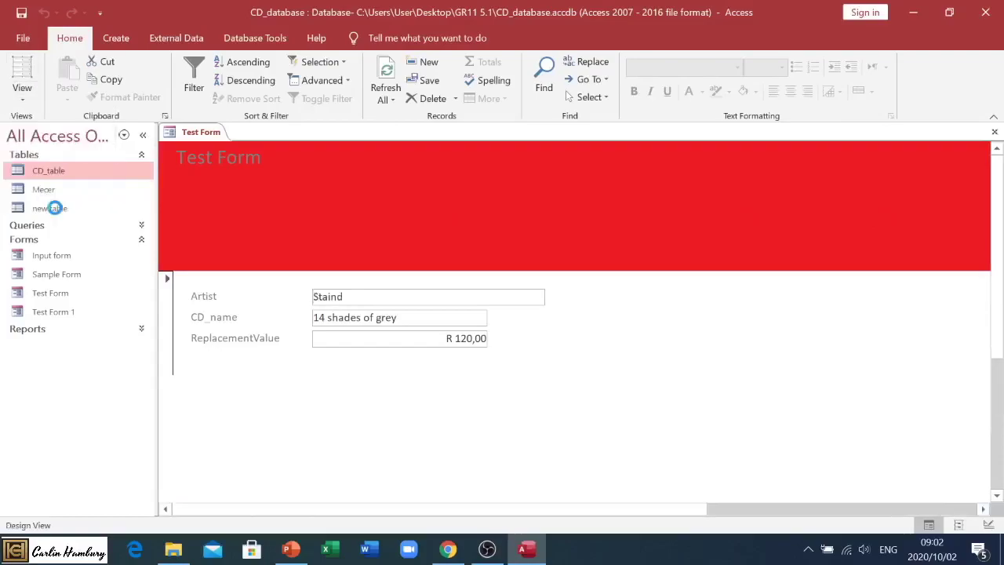
right_click(354, 207)
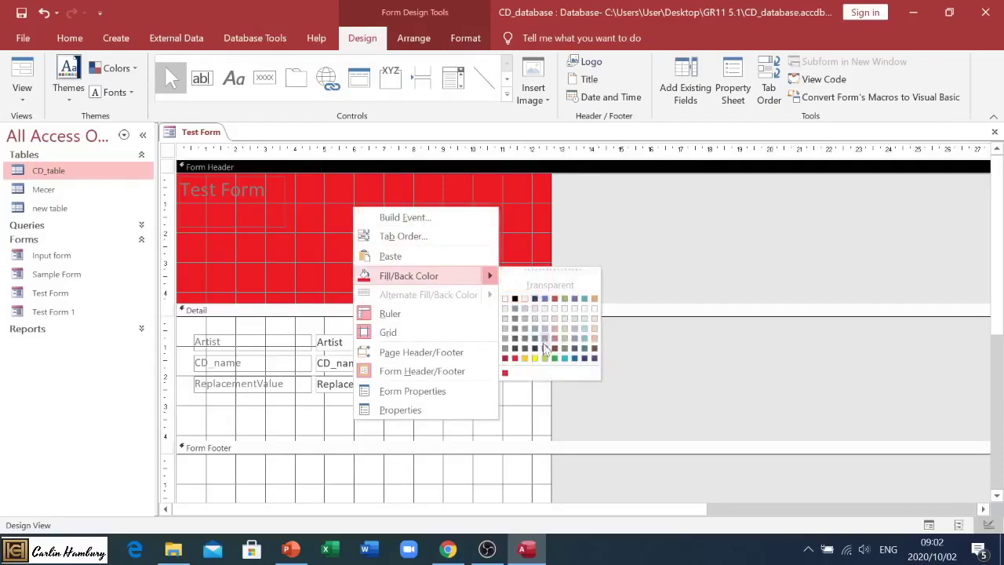
click(534, 359)
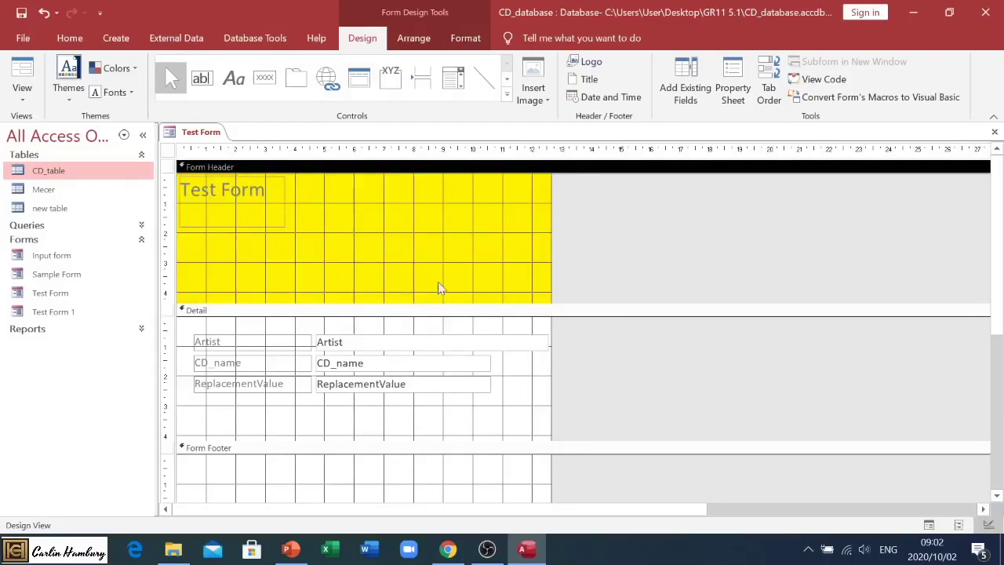
Change the header title label's text to 'This is a picture'
click(222, 192)
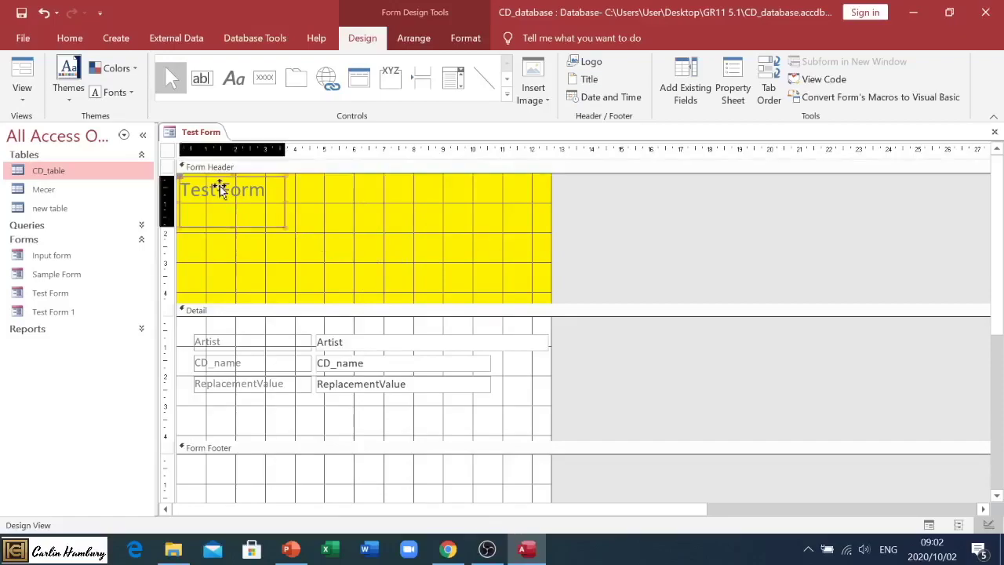
click(222, 192)
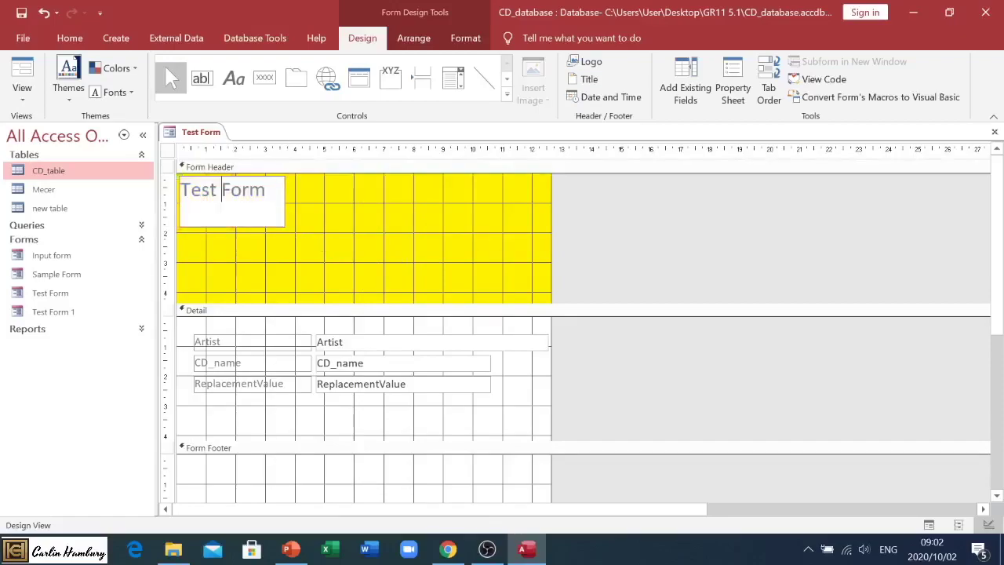
key(Delete)
key(Delete)
key(Delete)
key(Delete)
key(BackSpace)
key(BackSpace)
key(BackSpace)
key(BackSpace)
key(BackSpace)
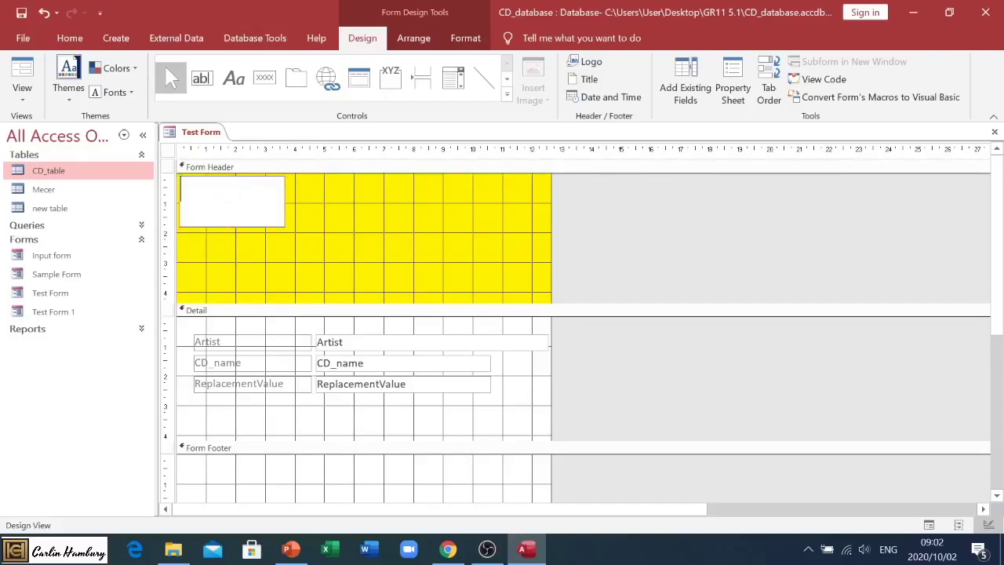
text(This is a picture)
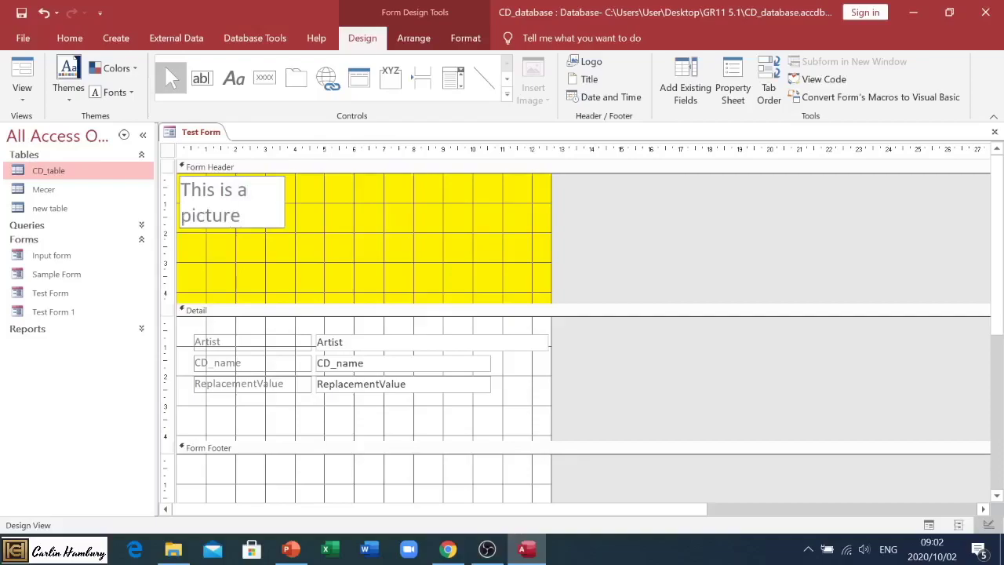
click(252, 221)
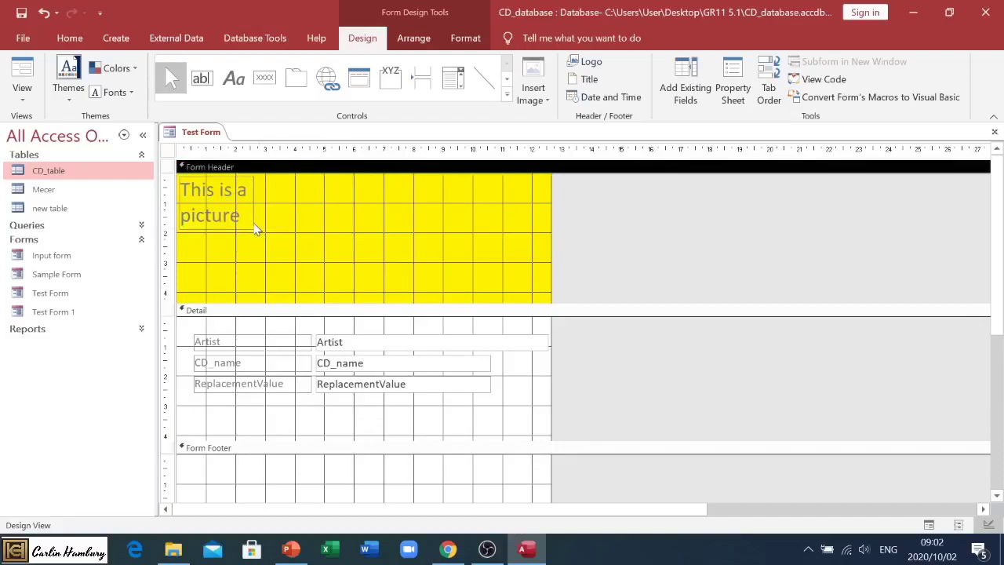
Move the 'This is a picture' label lower in the header, preview in Form View, and return to Design View
click(254, 221)
drag(253, 221, 268, 226)
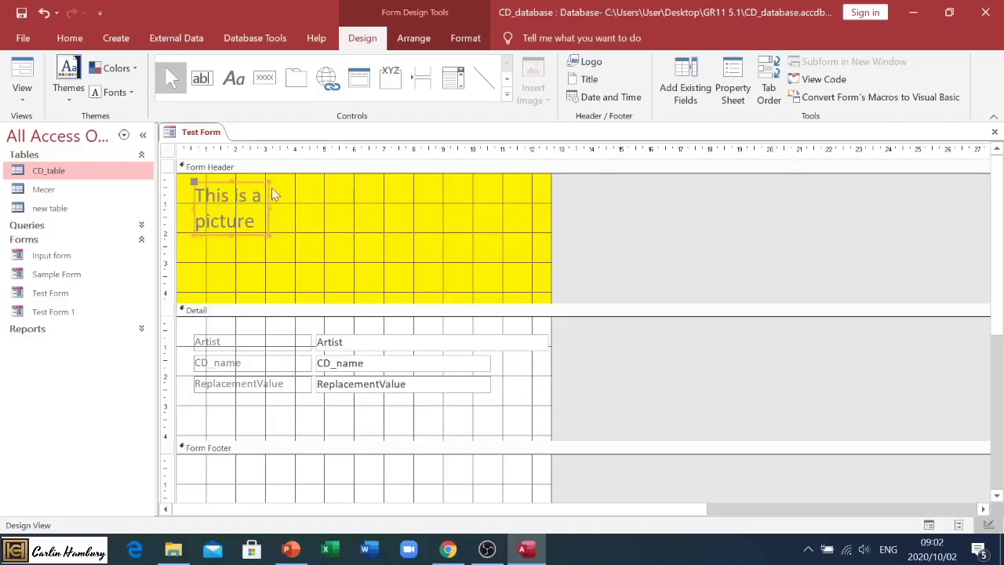
drag(265, 183, 288, 236)
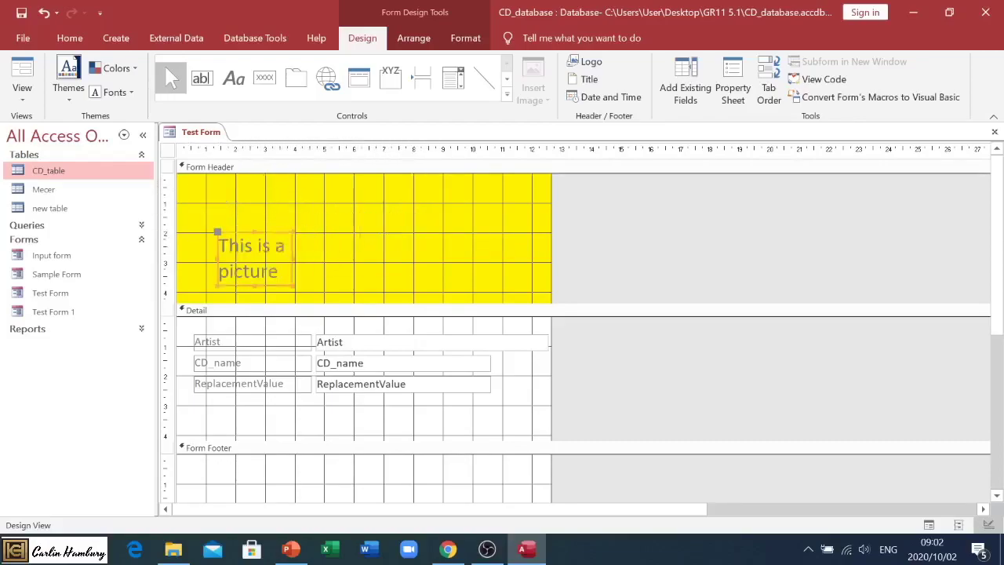
click(34, 107)
click(48, 128)
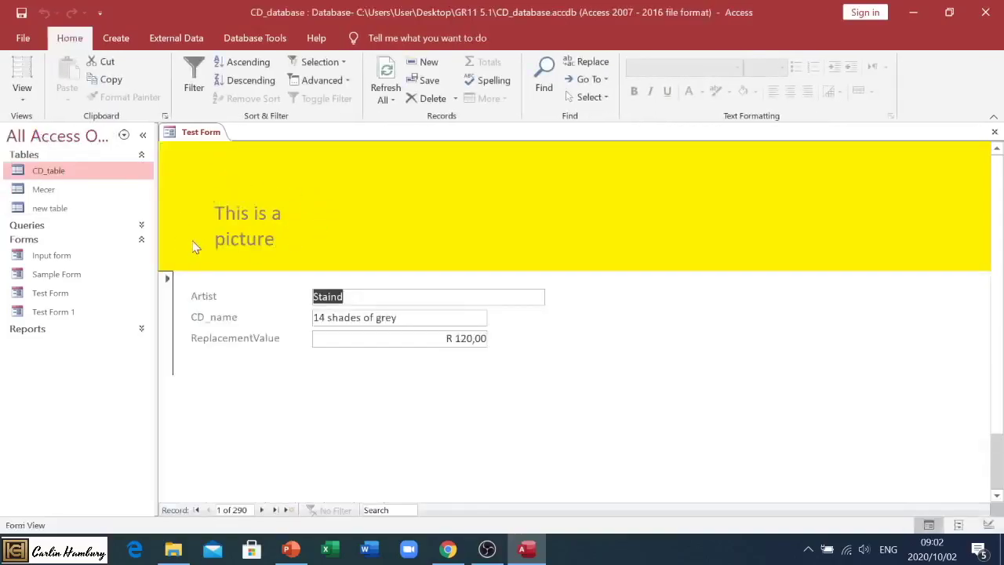
click(22, 94)
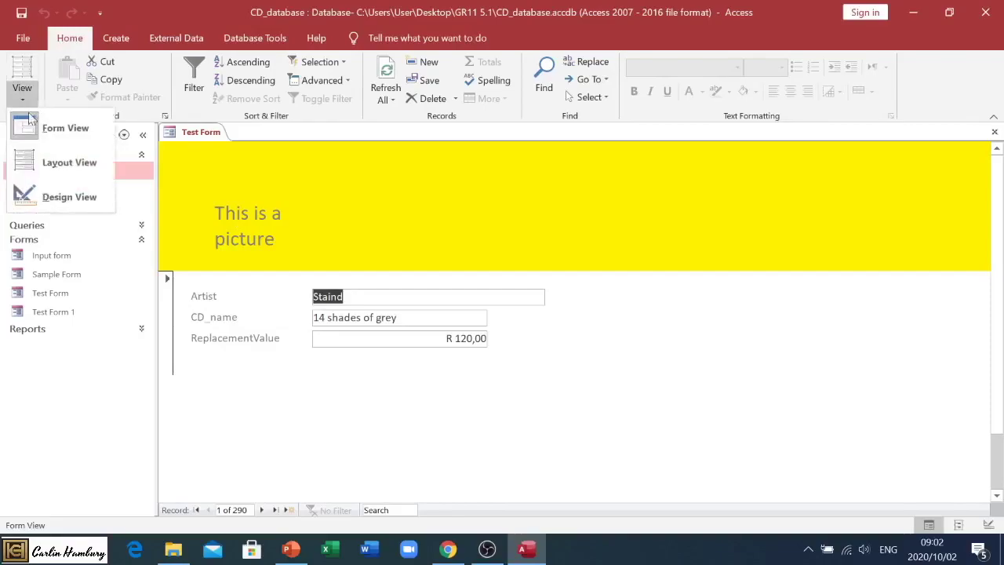
click(55, 196)
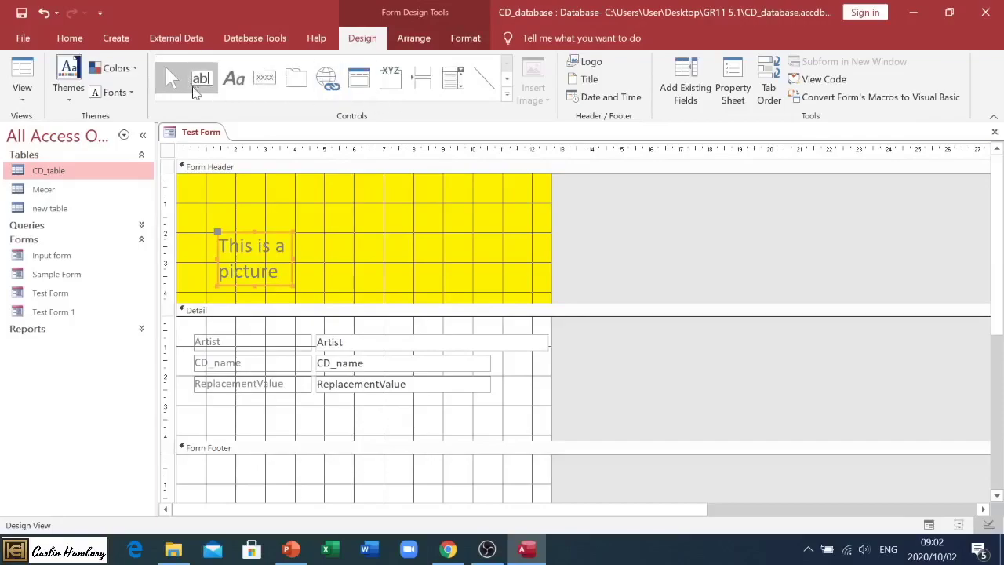
click(200, 83)
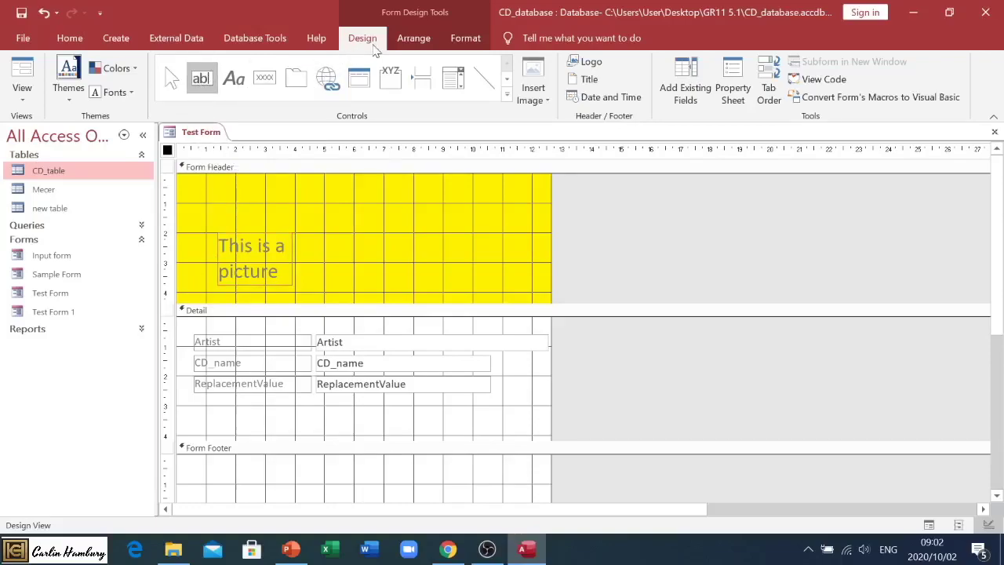
drag(216, 188, 346, 227)
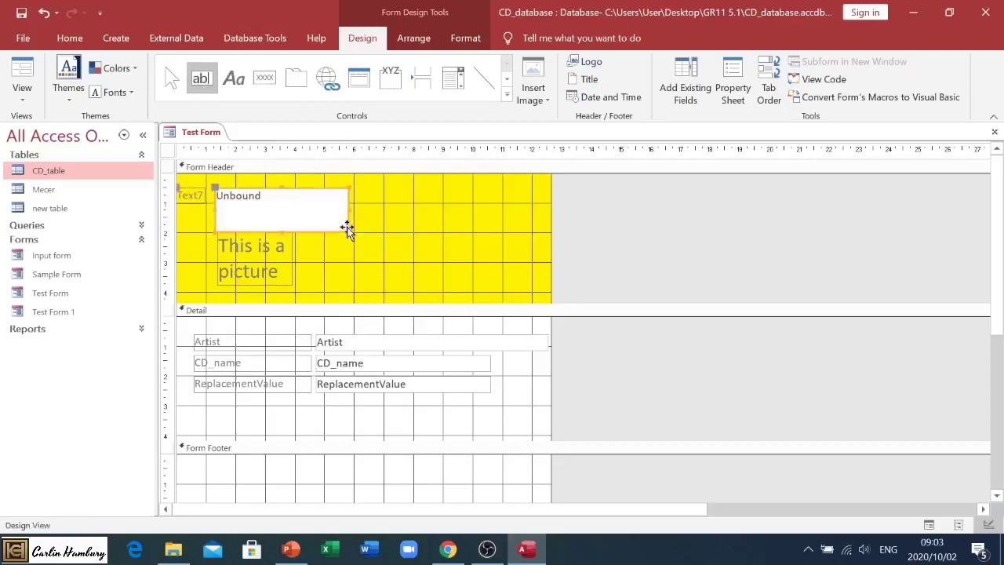
click(271, 188)
key(Delete)
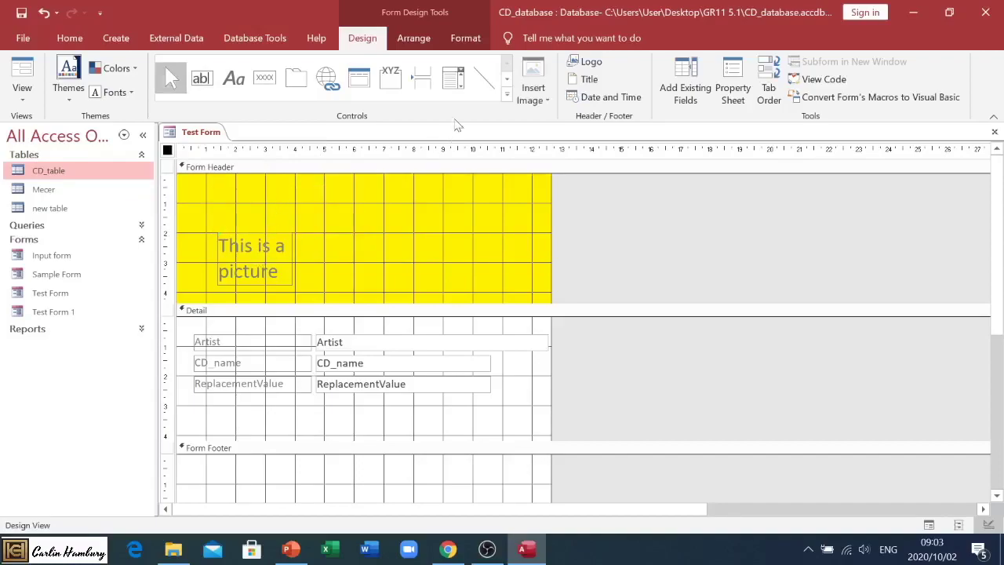
Dismiss the image gallery and select the Form Header section
click(546, 100)
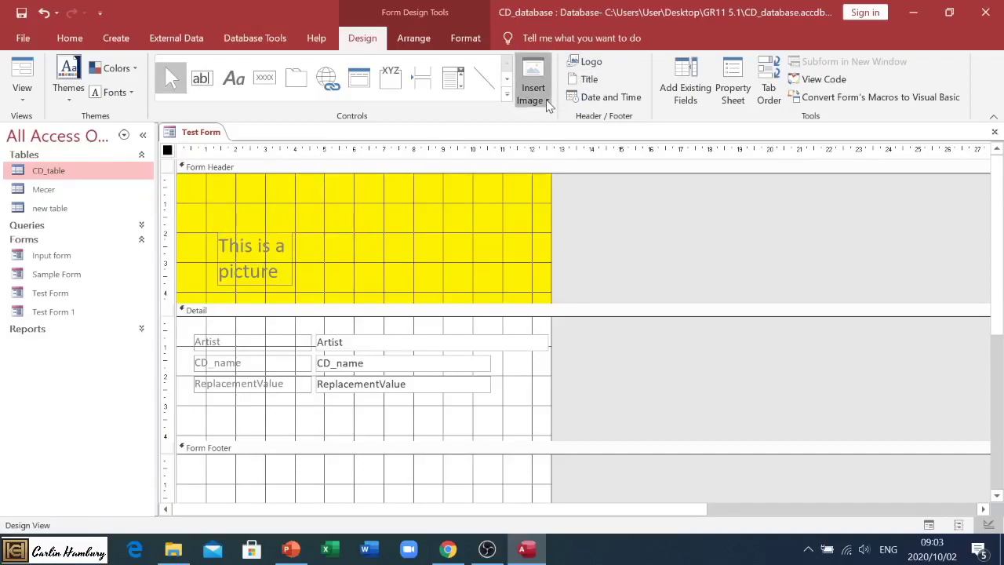
click(357, 211)
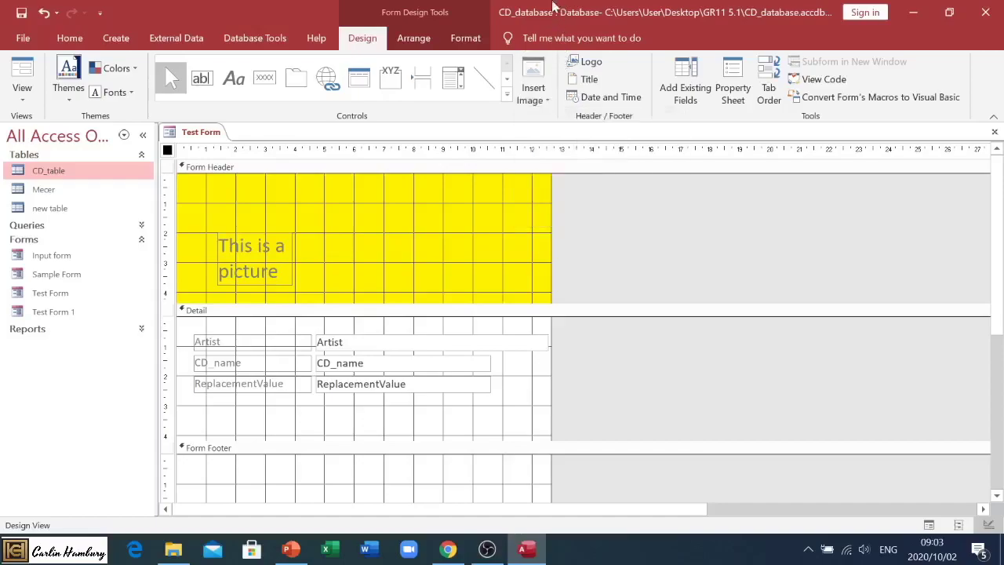
click(357, 212)
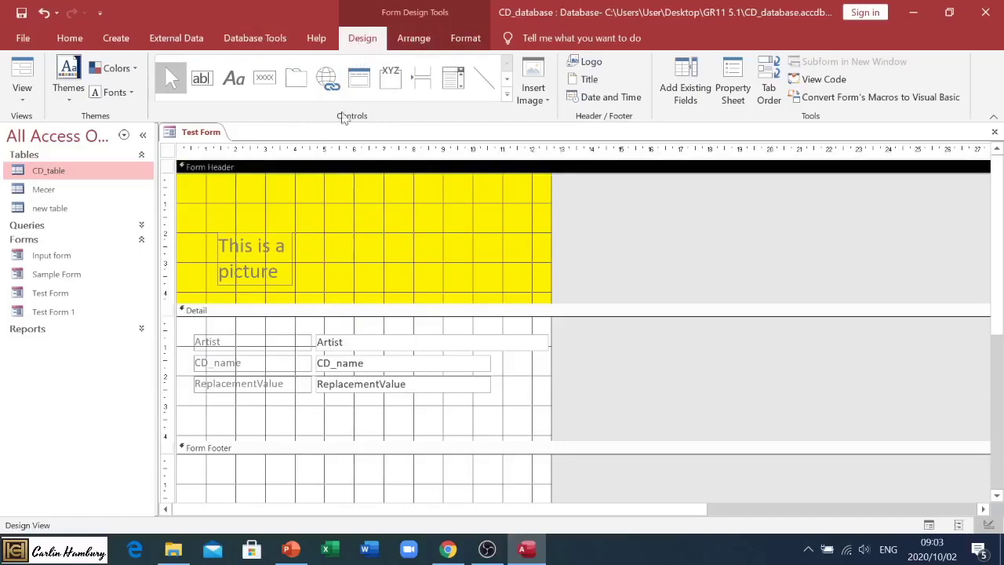
Browse to the Desktop and choose Picture1 through Insert Image
click(545, 98)
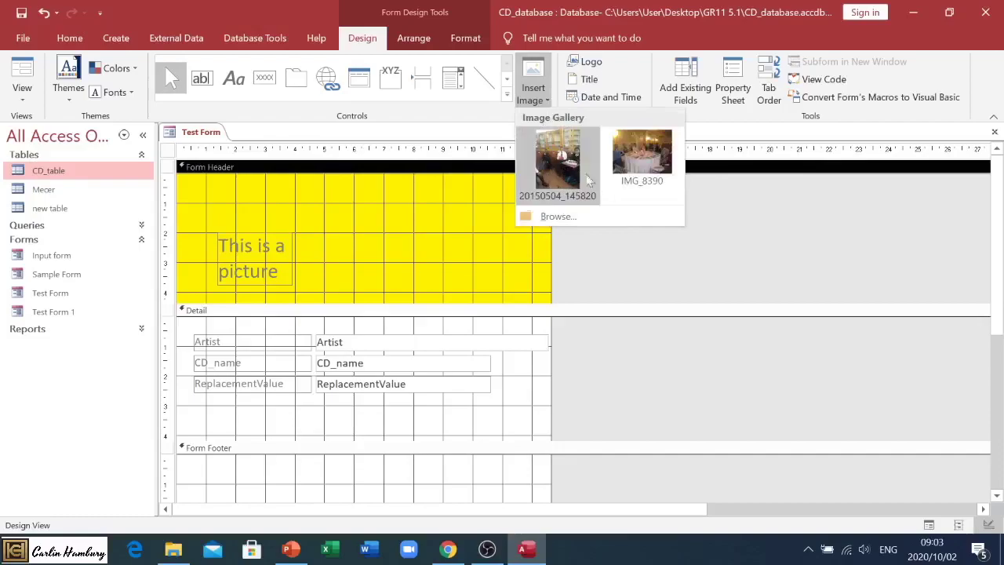
click(558, 217)
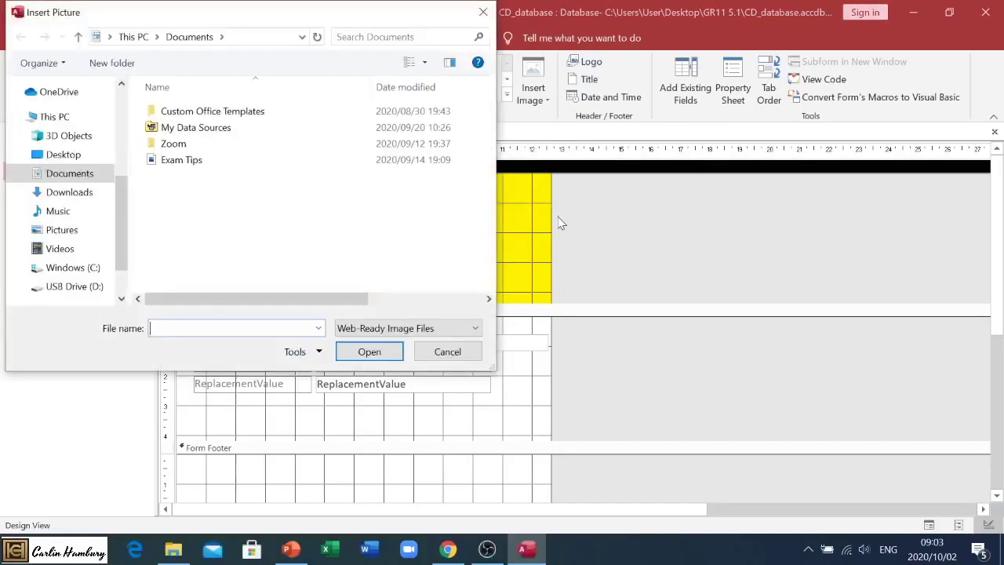
click(58, 157)
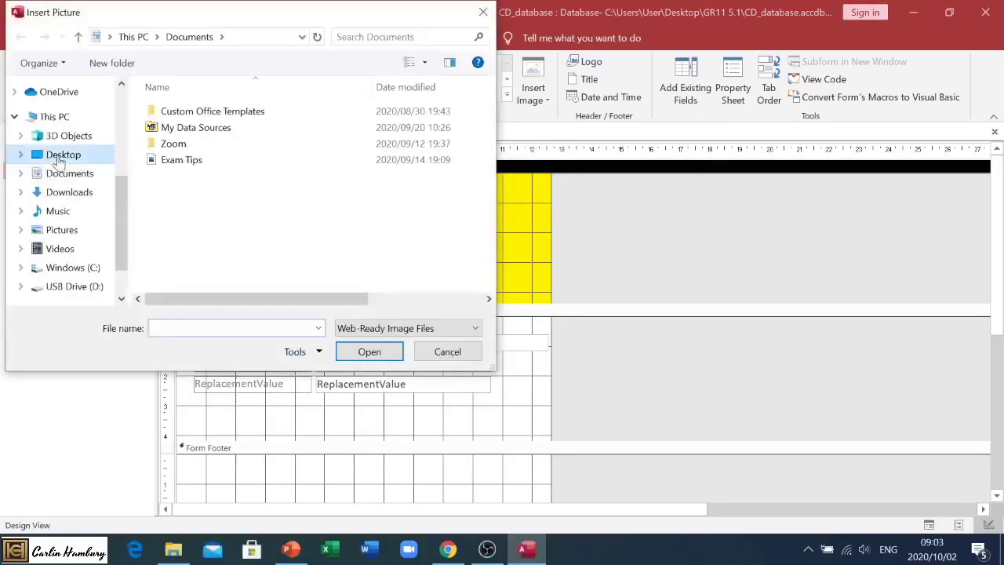
drag(489, 106, 492, 302)
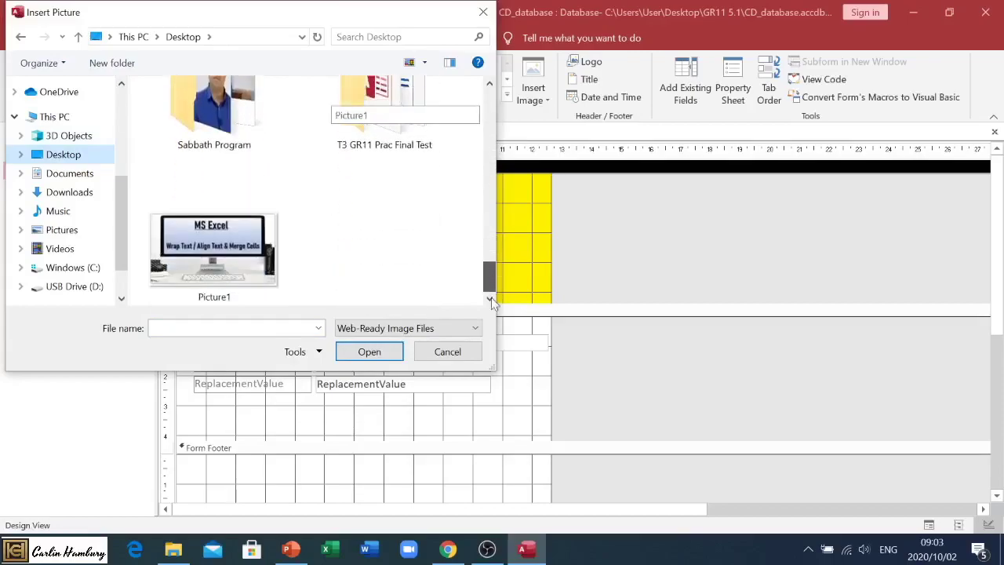
double_click(210, 252)
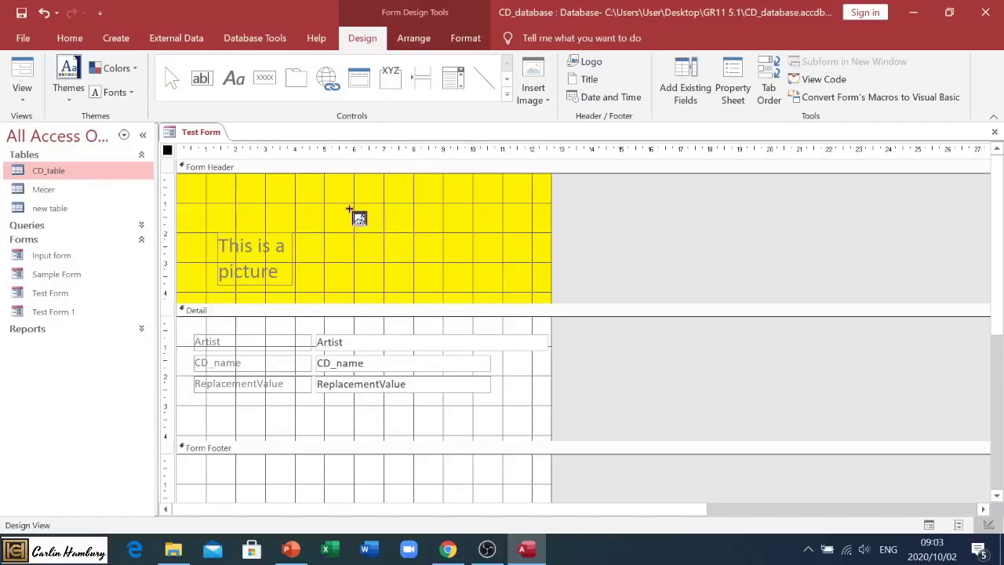
Draw Picture1 in the Form Header, then move it up-left and enlarge it beside the label
drag(347, 209, 519, 285)
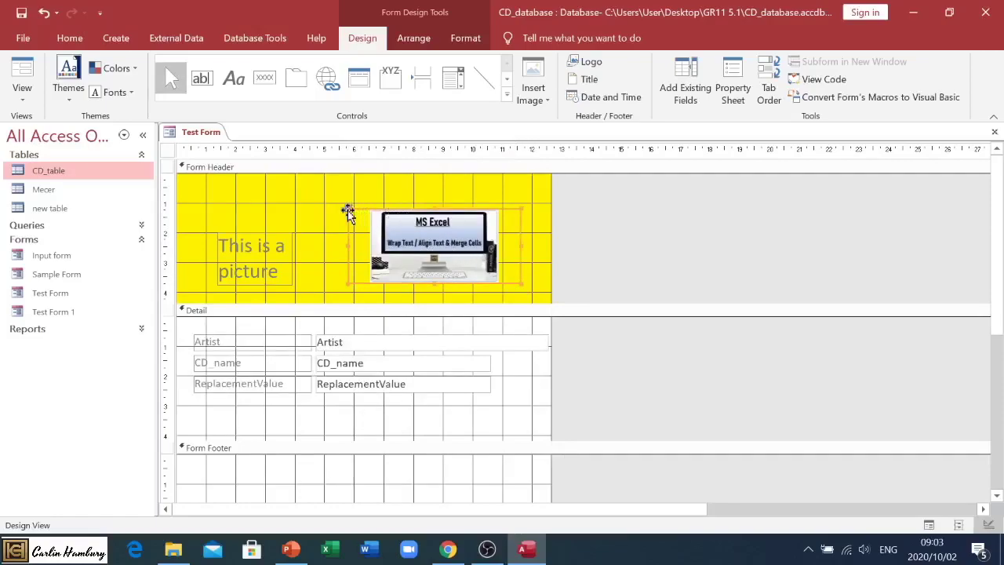
drag(369, 224, 415, 203)
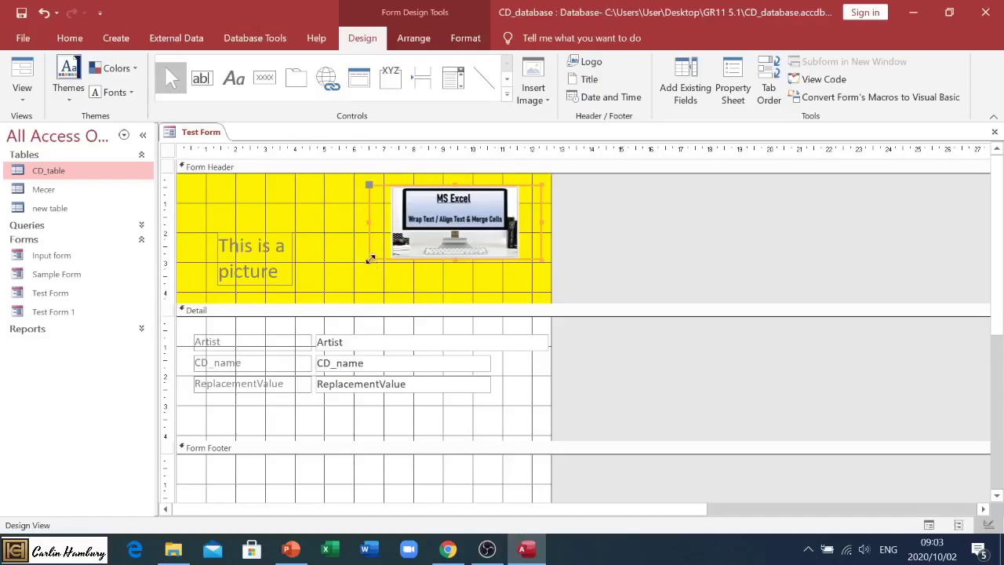
drag(370, 259, 325, 277)
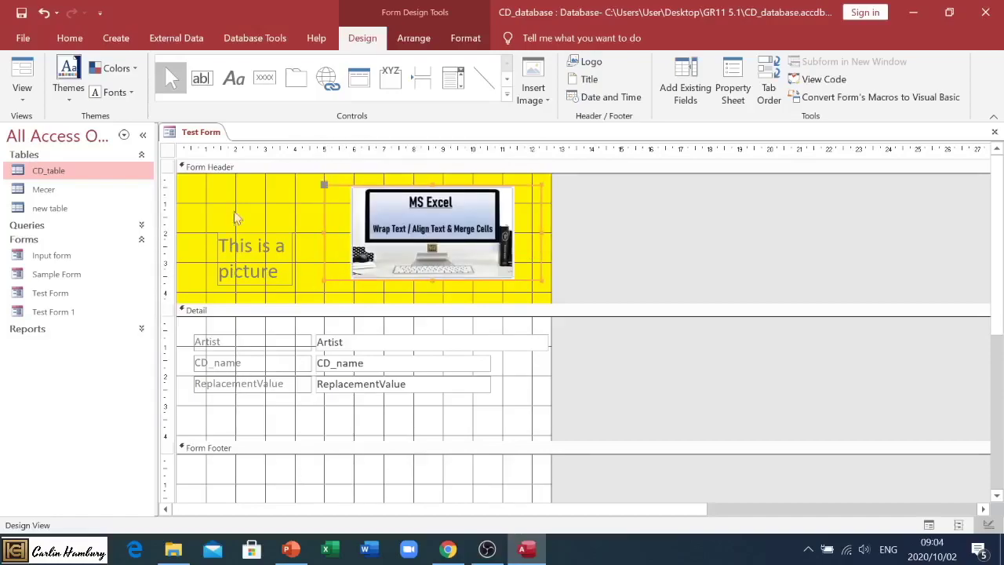
Show Test Form in Form View
click(22, 94)
click(44, 128)
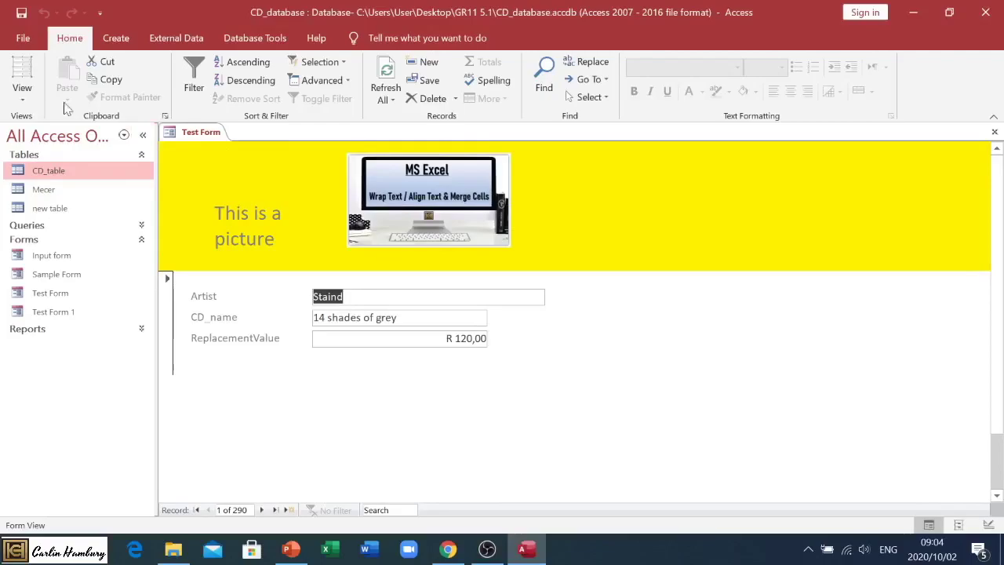
click(22, 94)
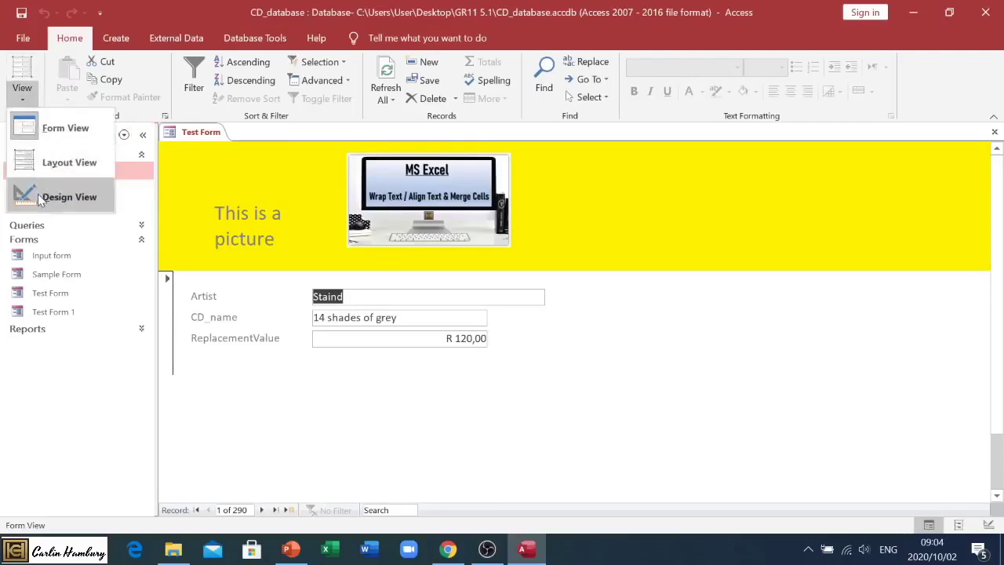
click(230, 188)
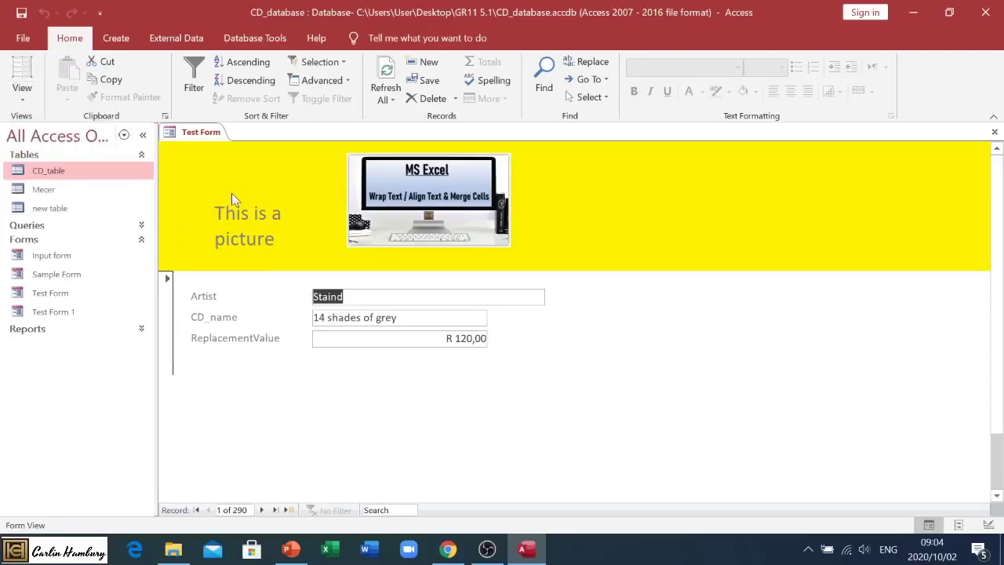